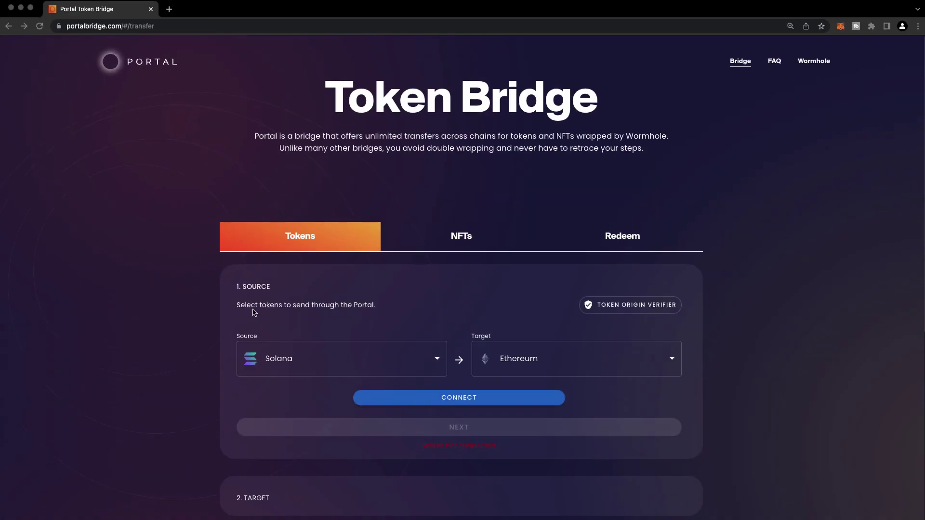
Set the source chain to Ethereum and the target chain to Moonbeam
left_click(311, 367)
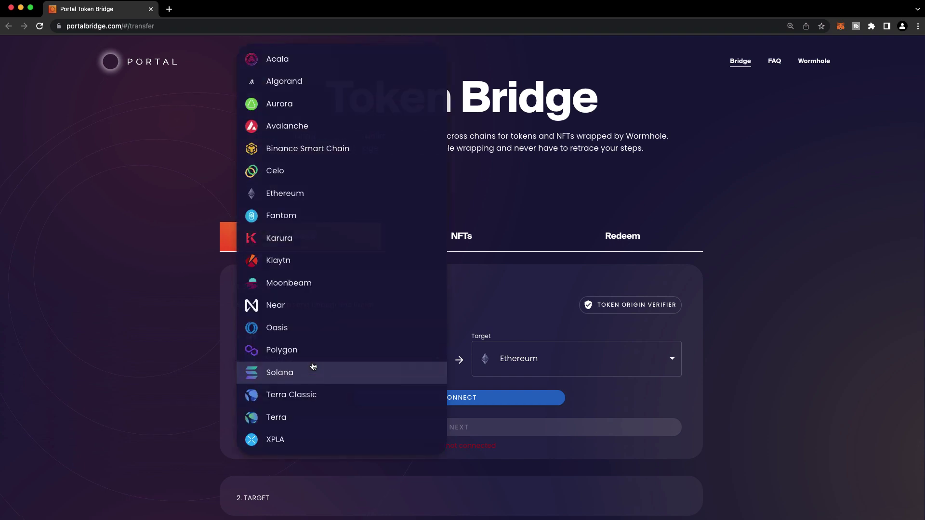
left_click(299, 196)
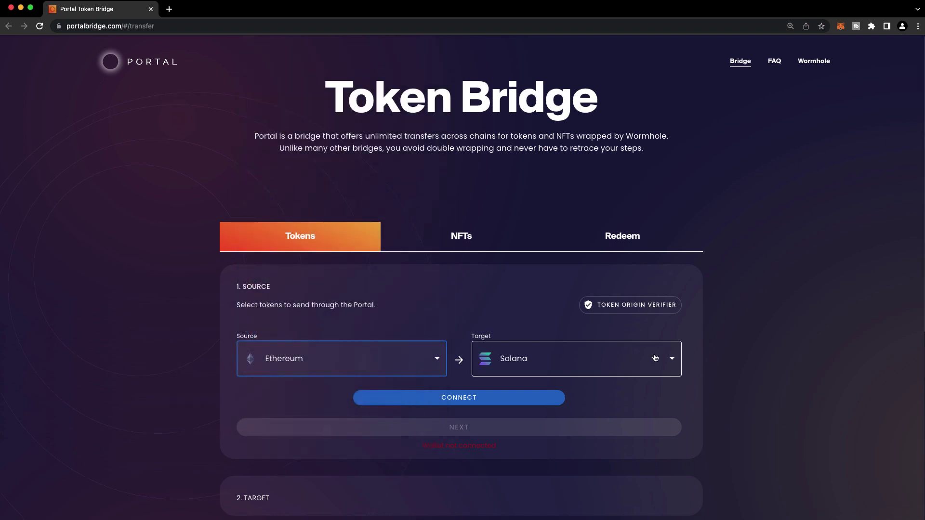
left_click(655, 356)
left_click(563, 271)
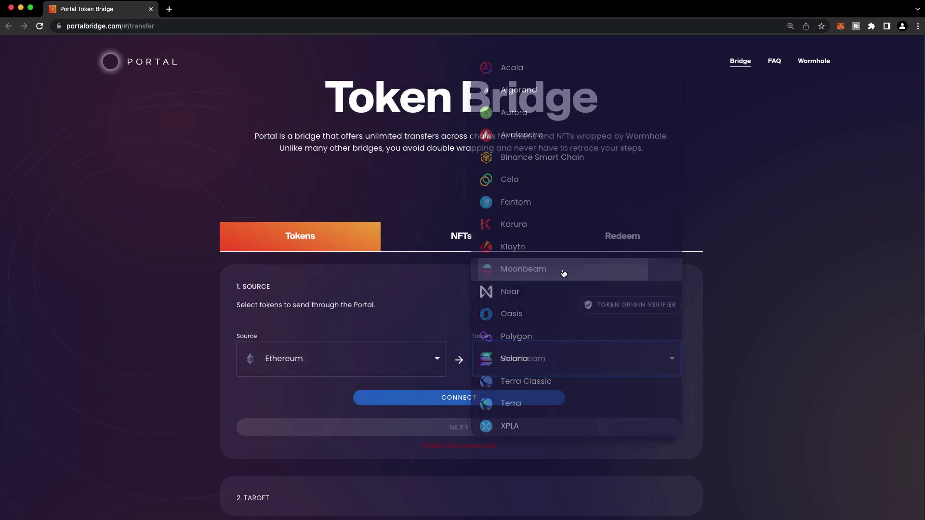
Connect the MetaMask wallet to the bridge and approve the connection
left_click(462, 398)
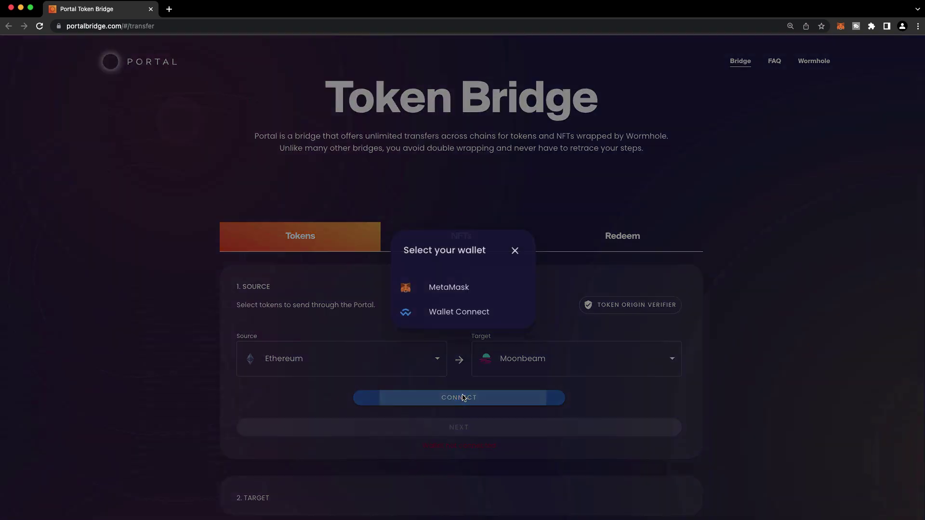
left_click(460, 291)
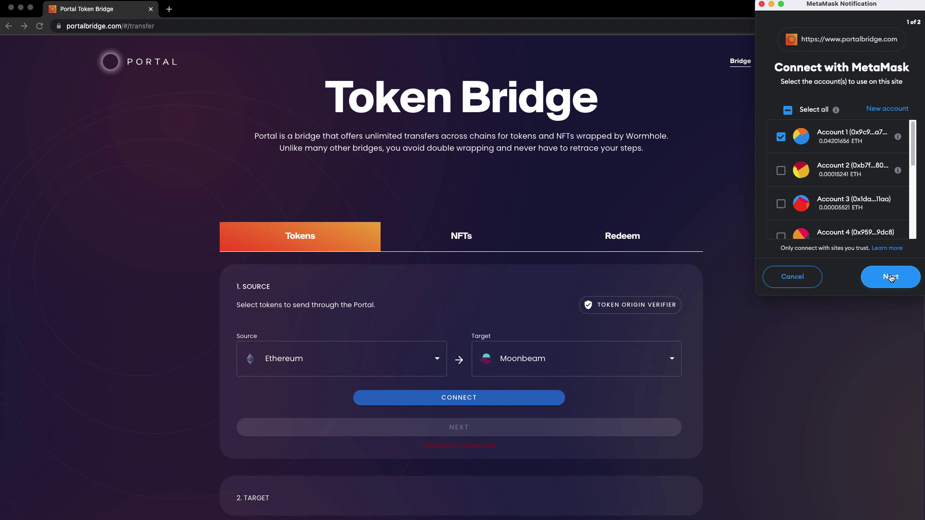
left_click(891, 277)
left_click(891, 277)
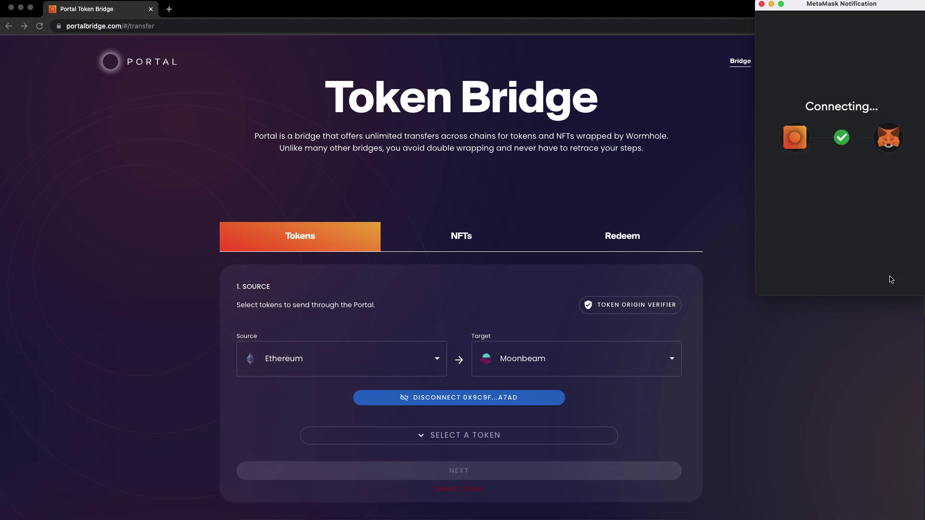
scroll(799, 318, "down", 1)
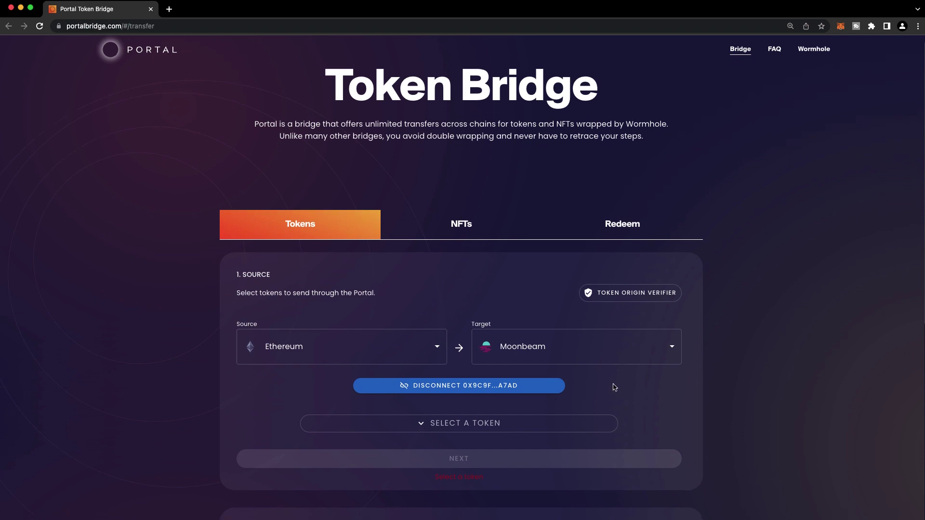
Choose native ETH as the token and enter an amount of 0.01
left_click(482, 424)
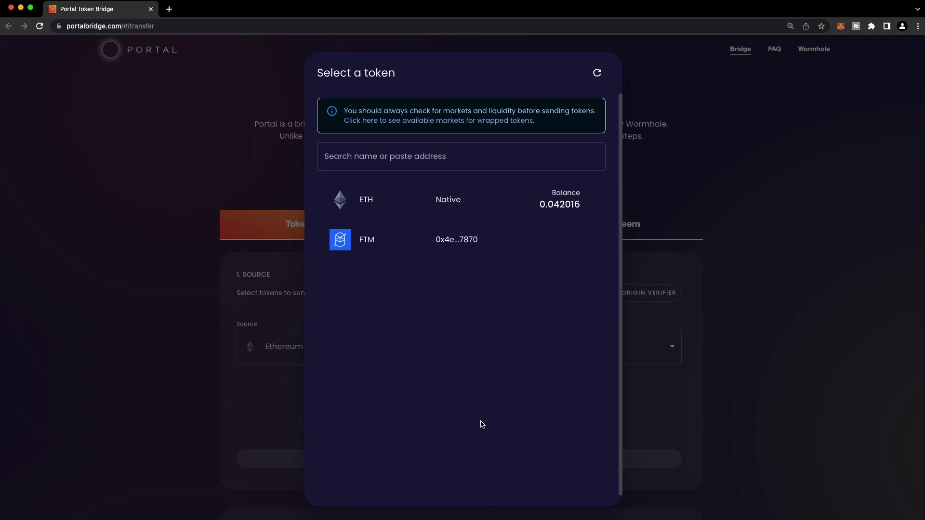
left_click(402, 215)
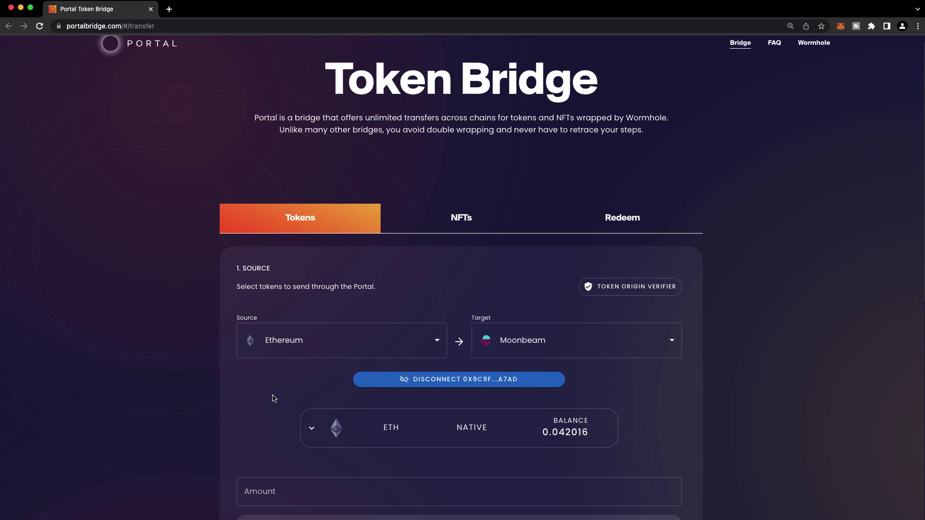
scroll(273, 398, "down", 5)
left_click(250, 380)
type("0")
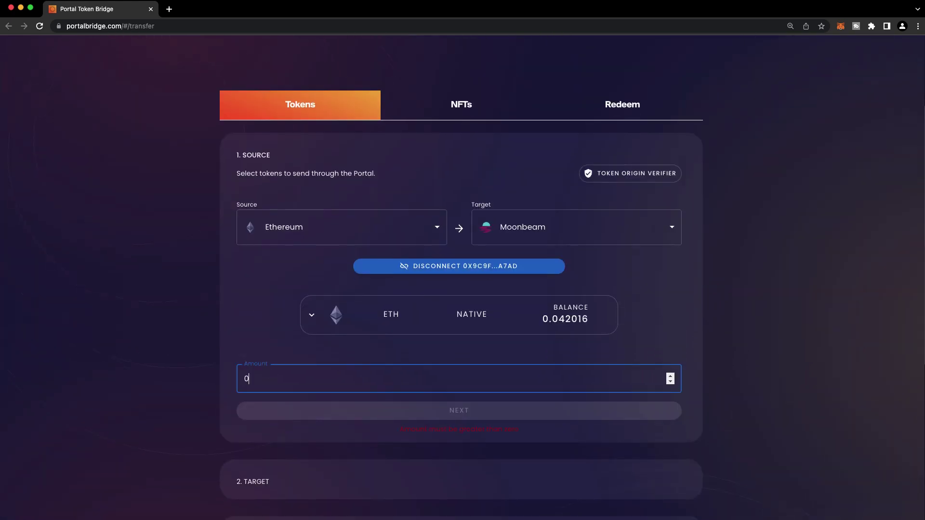
type(".01")
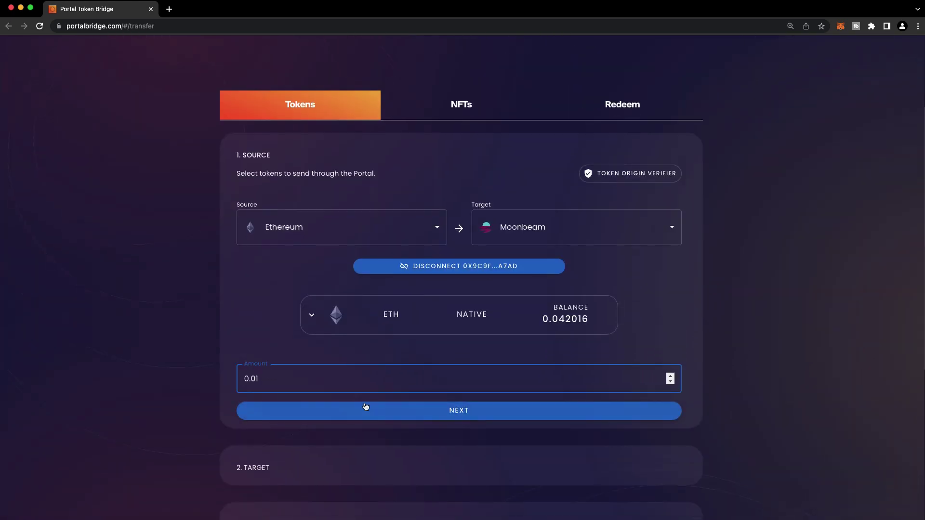
Advance to the target step with the wallet switched to Moonbeam, showing 0.01 WETH
left_click(370, 410)
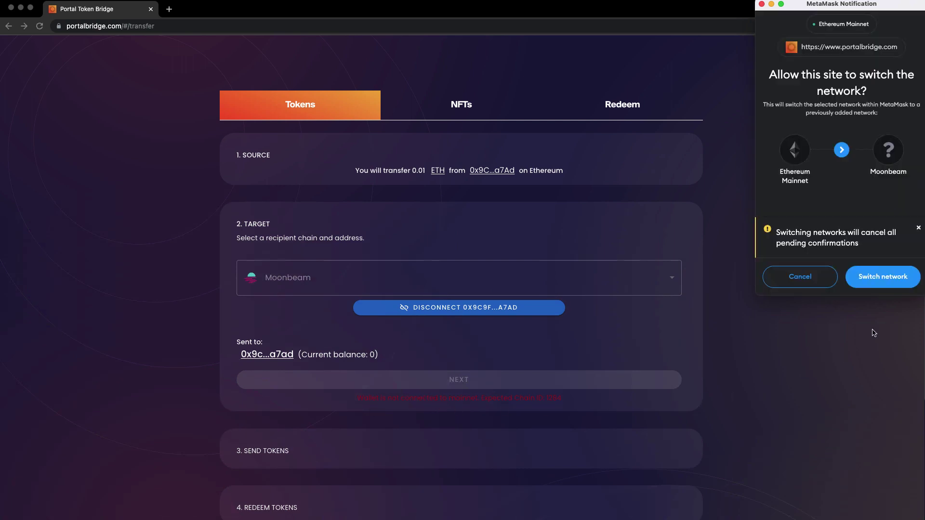
left_click(877, 280)
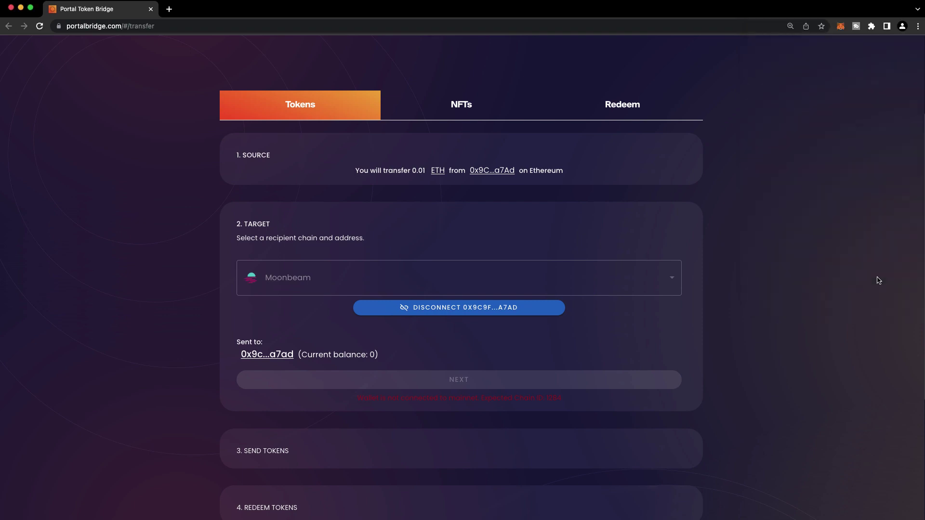
scroll(852, 309, "down", 3)
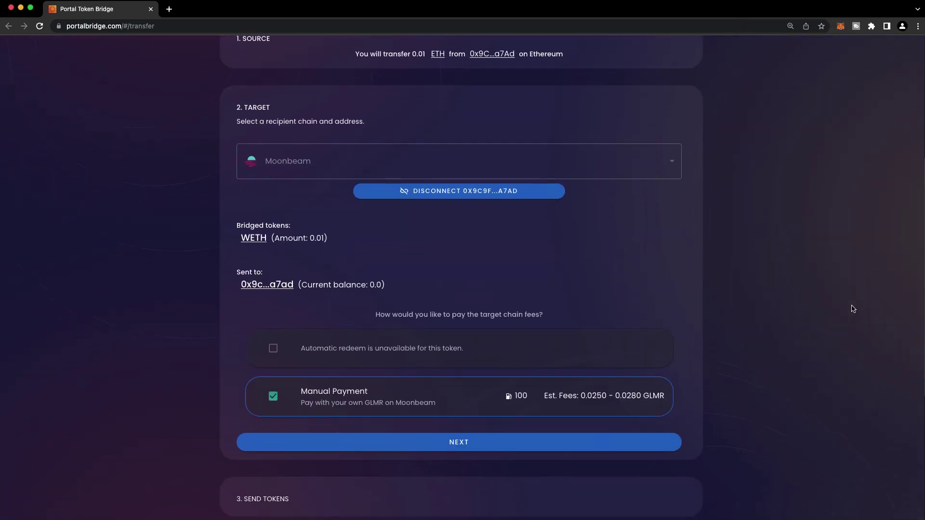
scroll(852, 309, "up", 1)
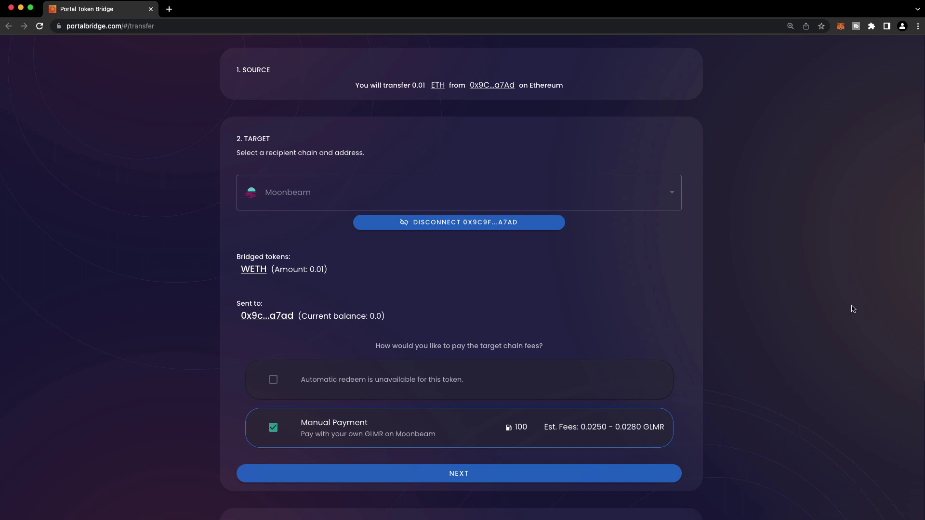
scroll(852, 309, "down", 1)
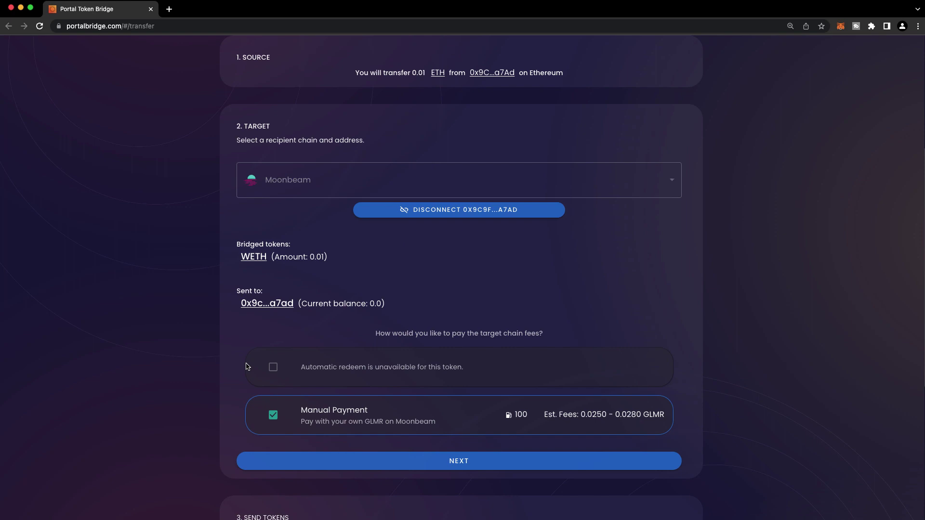
Move to the send step, switch the wallet back to Ethereum, and start the transfer
left_click(321, 461)
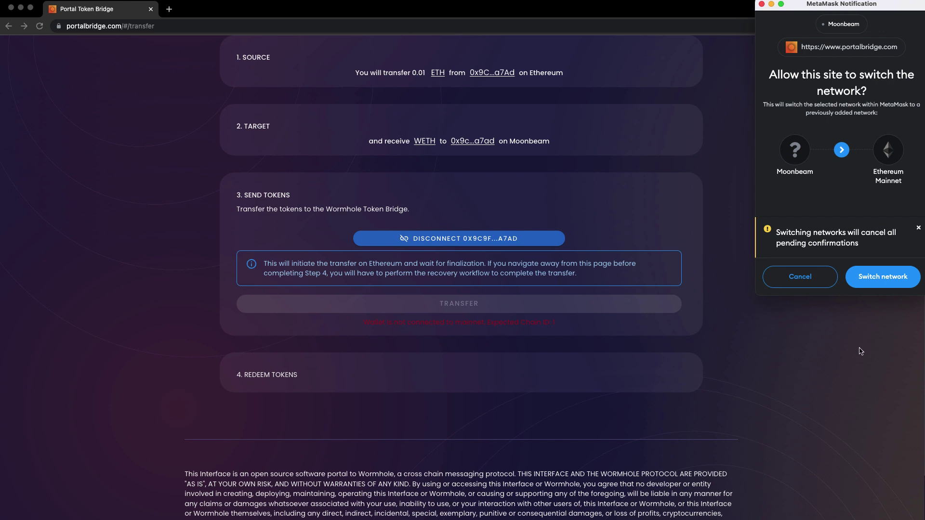
left_click(878, 285)
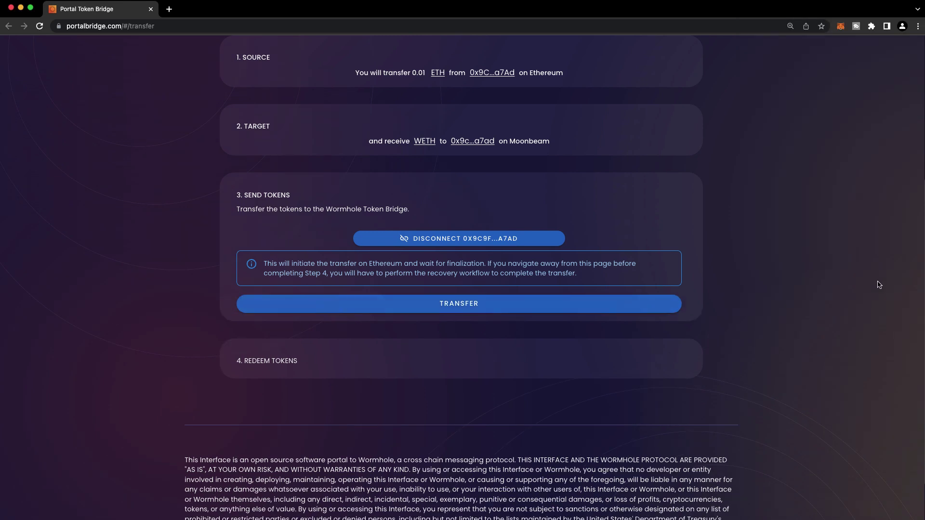
left_click(458, 307)
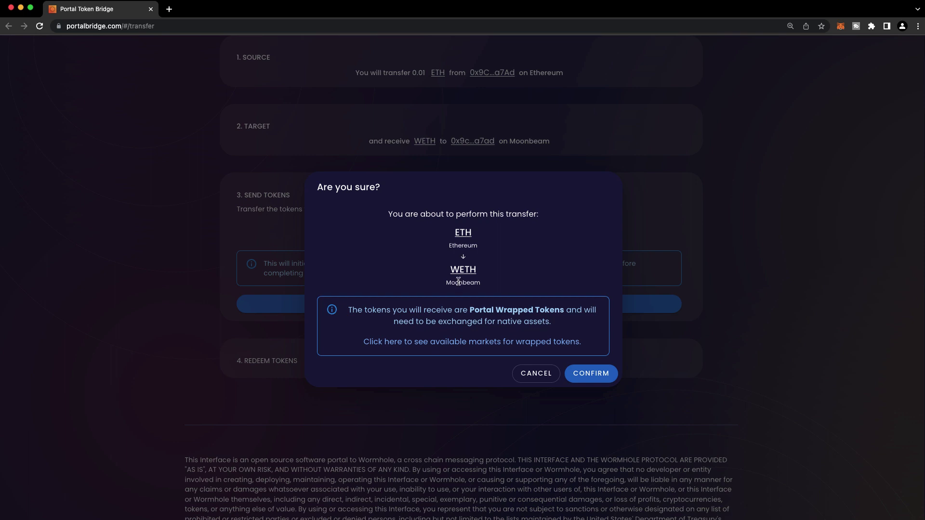
mouse_move(459, 270)
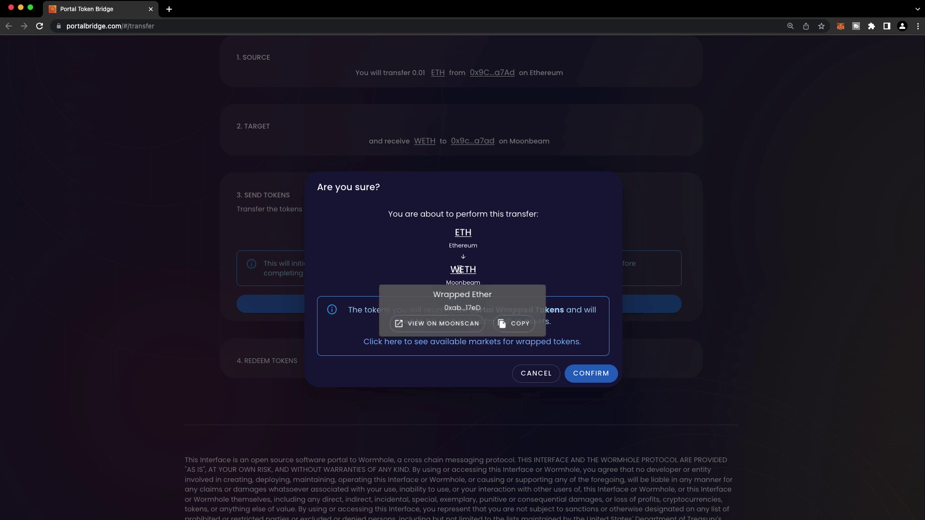
left_click(441, 328)
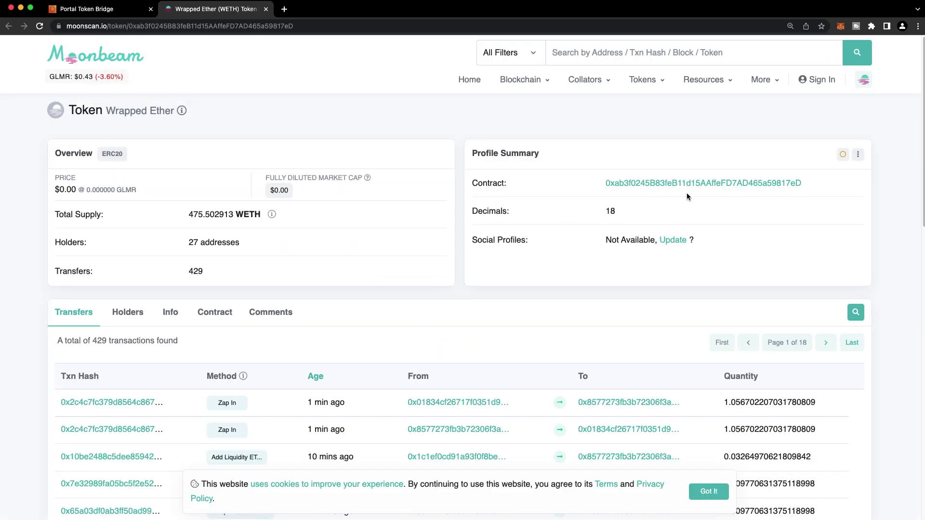
left_click(266, 8)
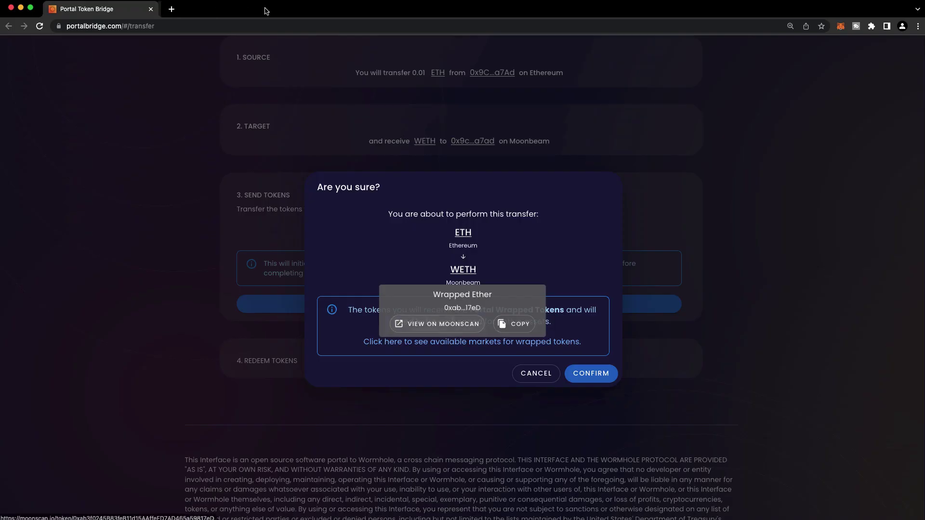
Confirm the ETH-to-WETH transfer and approve the 0.01 ETH transaction in MetaMask
left_click(596, 378)
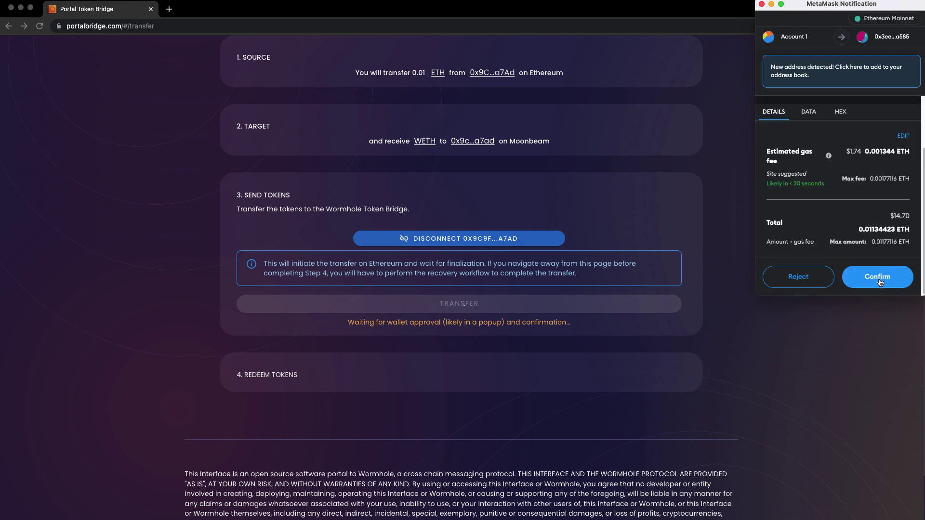
left_click(877, 277)
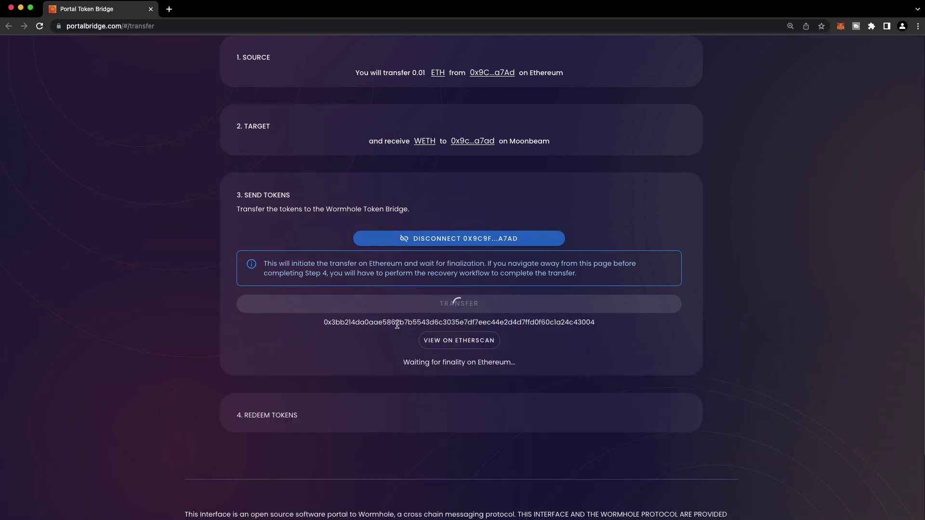
Check the 0.01 Ether transfer's success on Etherscan, then return to the bridge tab
left_click(449, 342)
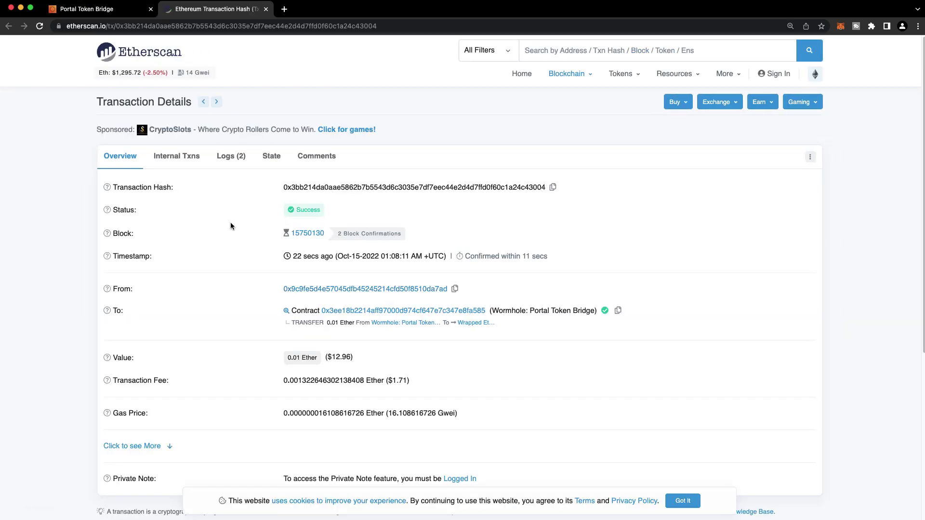
left_click(92, 9)
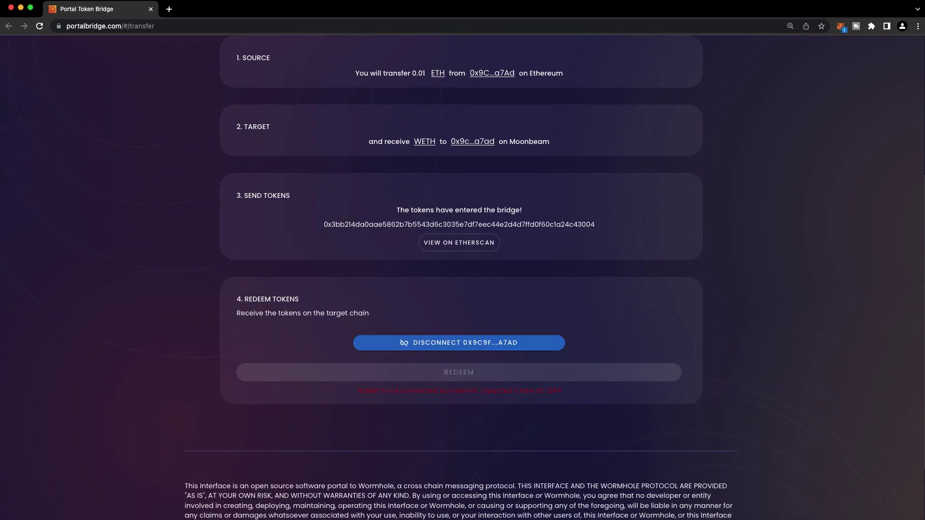
Switch the wallet to Moonbeam, redeem the bridged tokens, and approve the redeem transaction
left_click(840, 28)
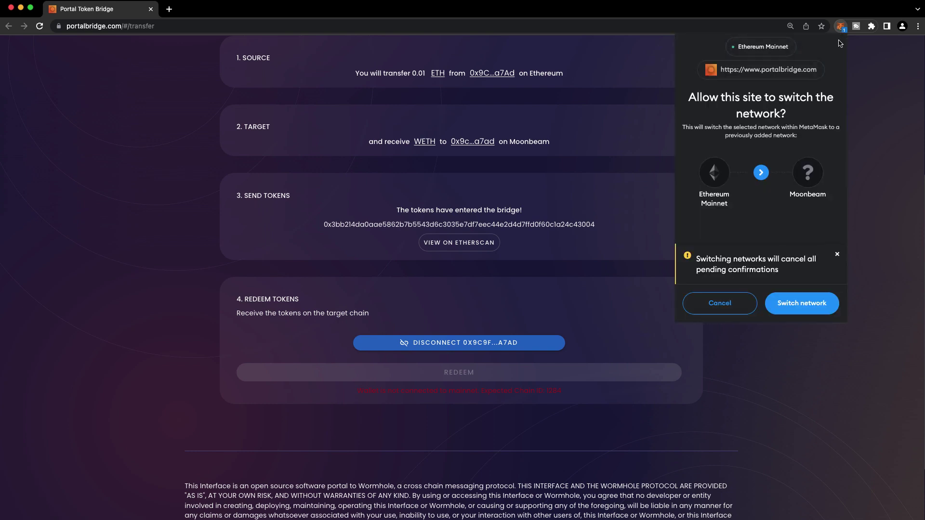
left_click(820, 305)
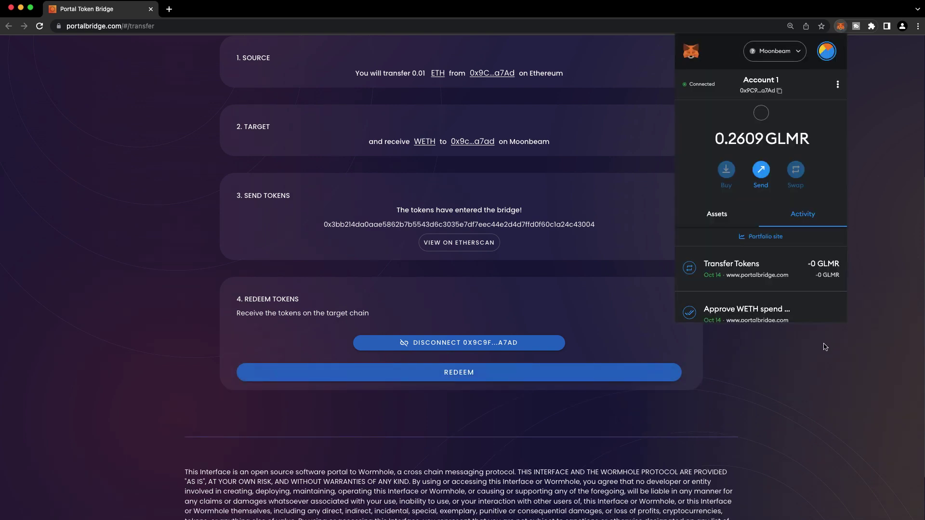
left_click(825, 347)
left_click(519, 373)
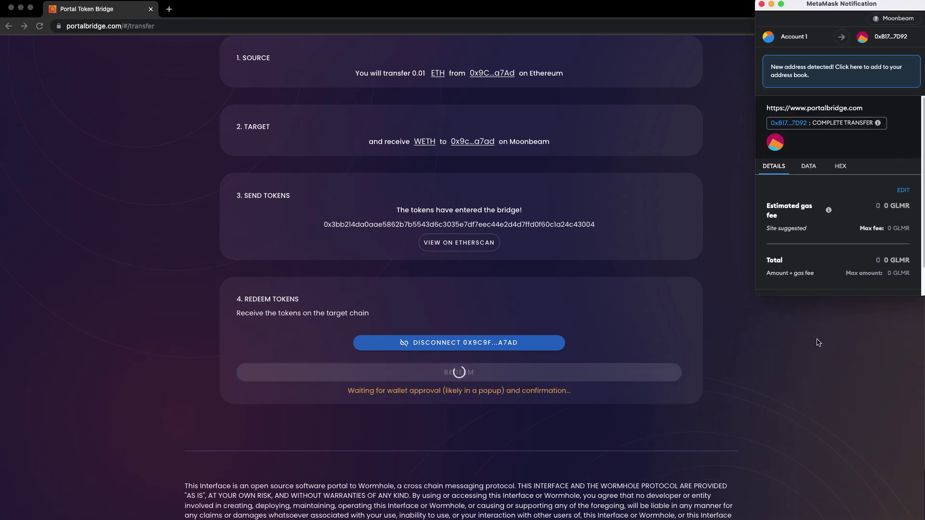
scroll(853, 258, "down", 2)
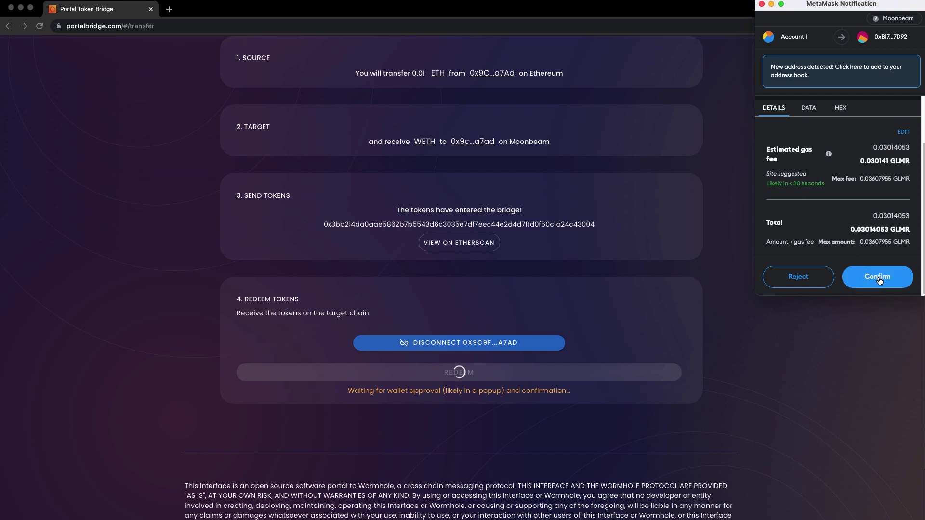
left_click(879, 280)
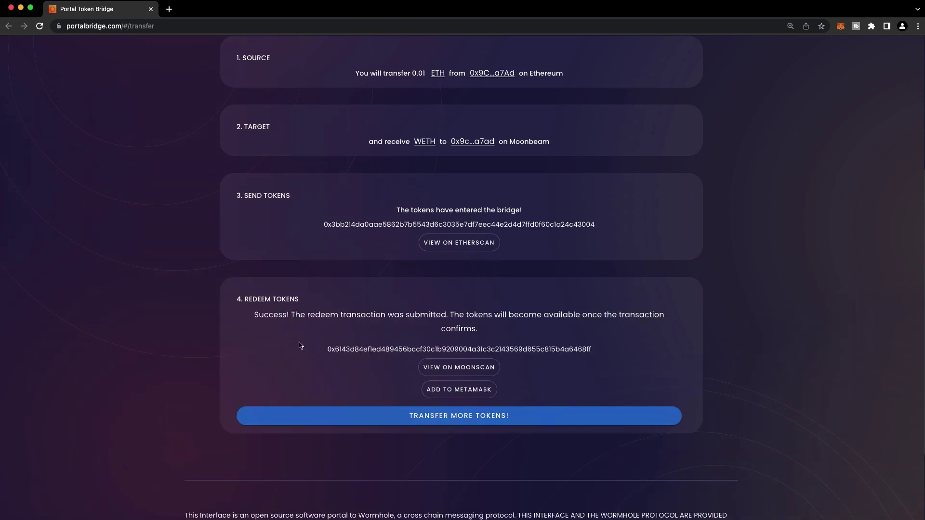
Review the redeem transaction on Moonscan, then return to the bridge tab
left_click(452, 367)
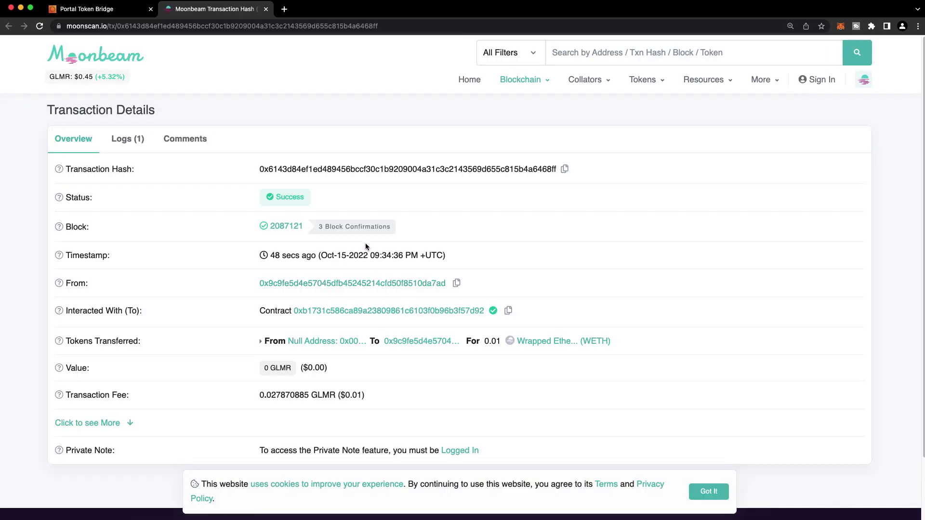
left_click(96, 9)
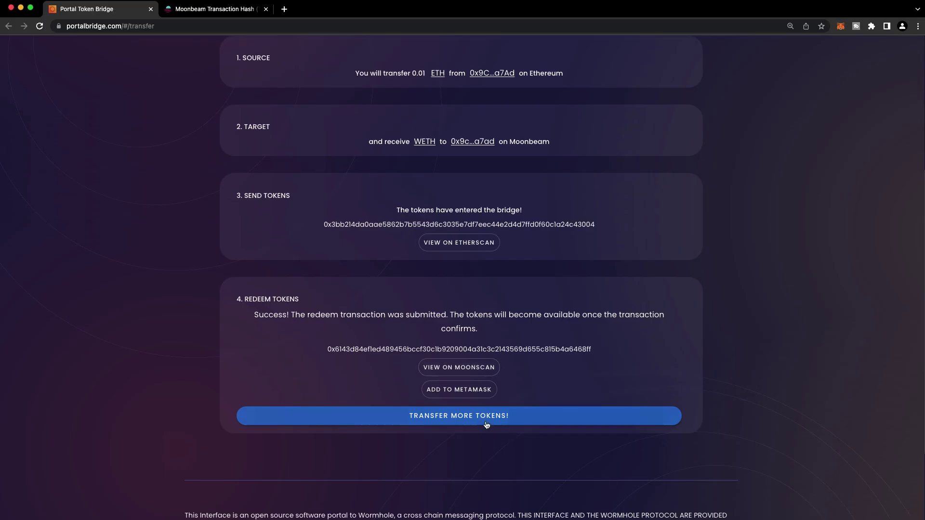
Add the received WETH token to MetaMask
left_click(451, 395)
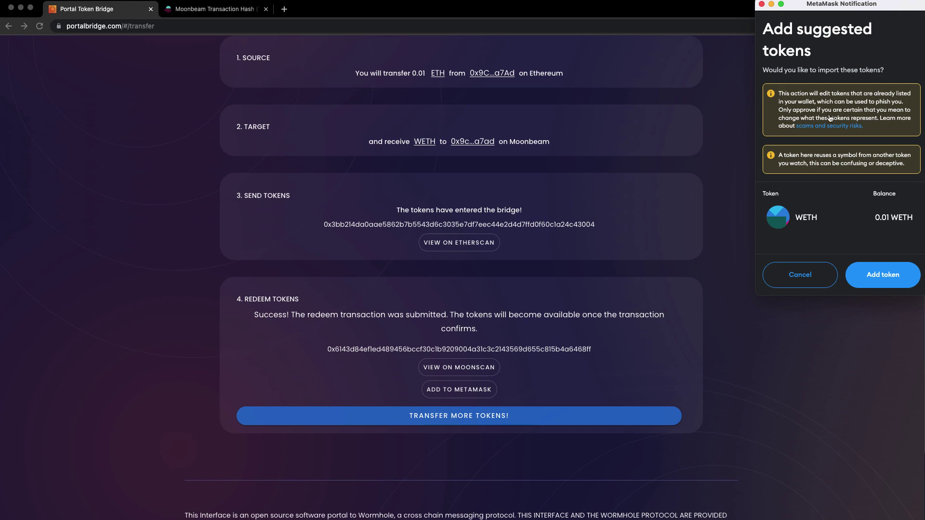
left_click(888, 283)
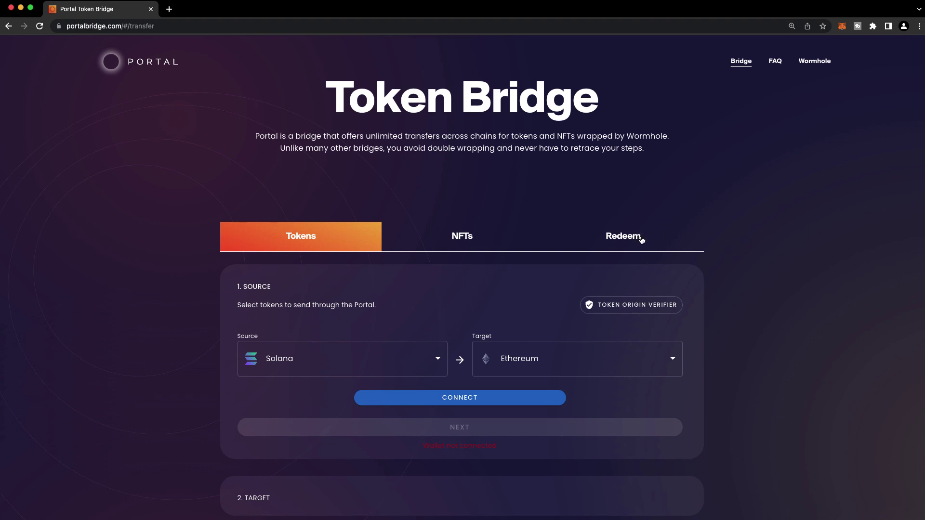
Open the Wrap And Transfer ETH transaction on Etherscan from MetaMask and copy its hash
scroll(772, 306, "down", 5)
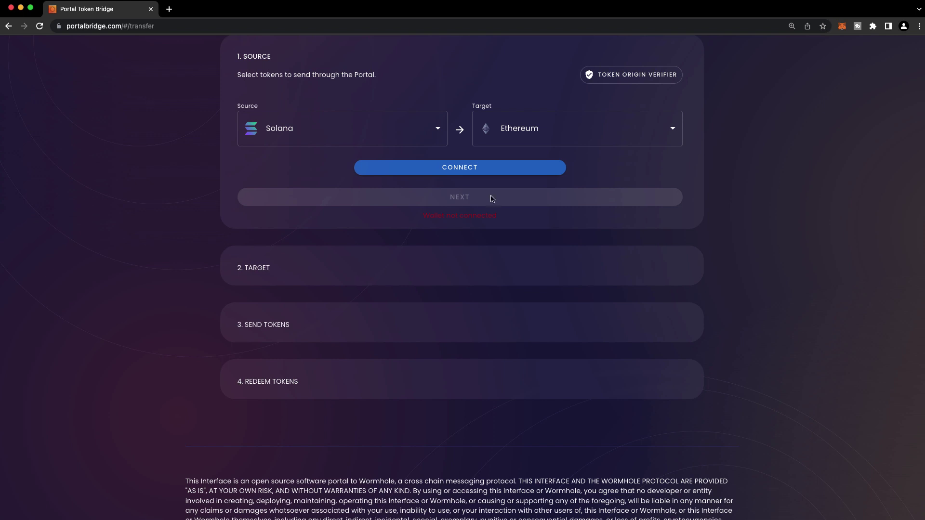
left_click(840, 28)
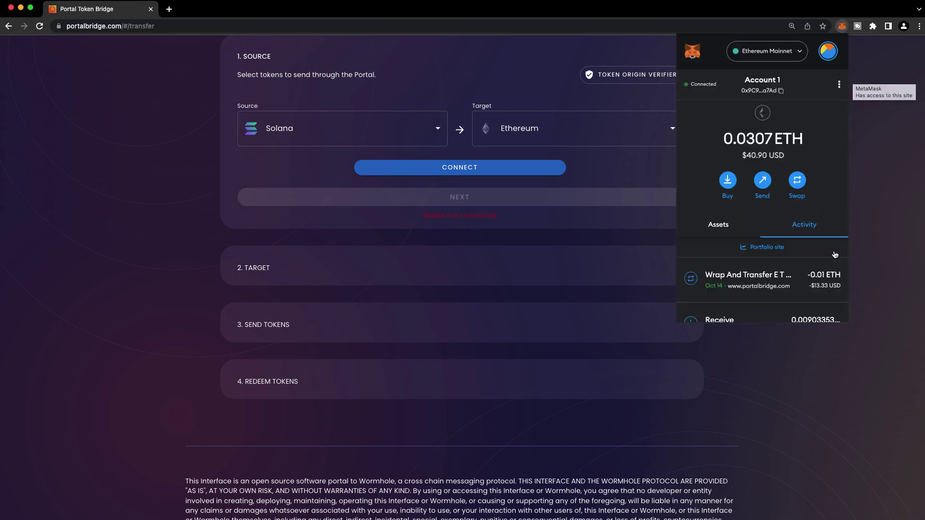
left_click(757, 280)
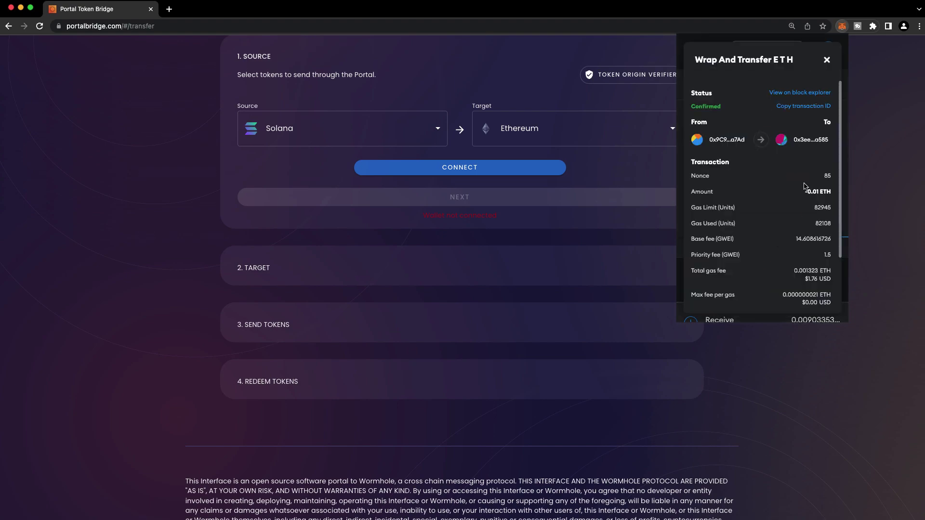
left_click(799, 93)
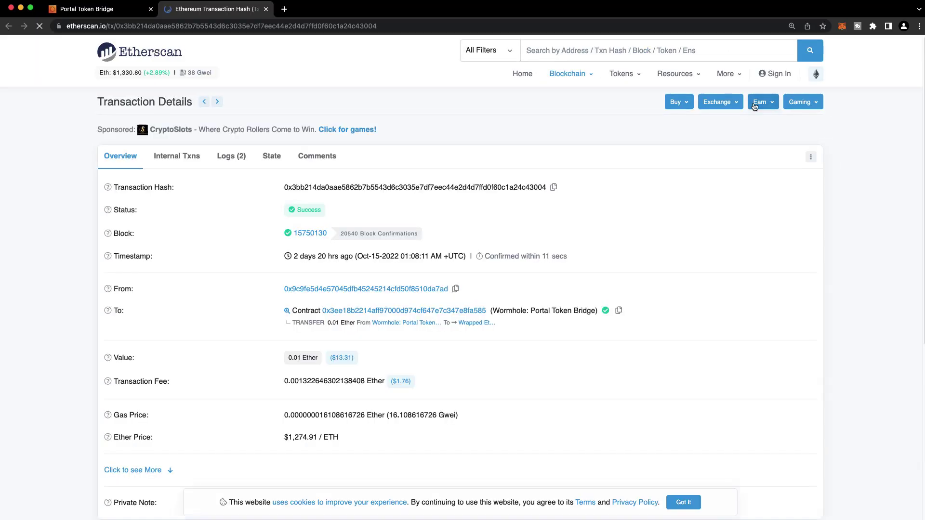
left_click(554, 187)
Return to the bridge page and open the Redeem recovery form
left_click(92, 9)
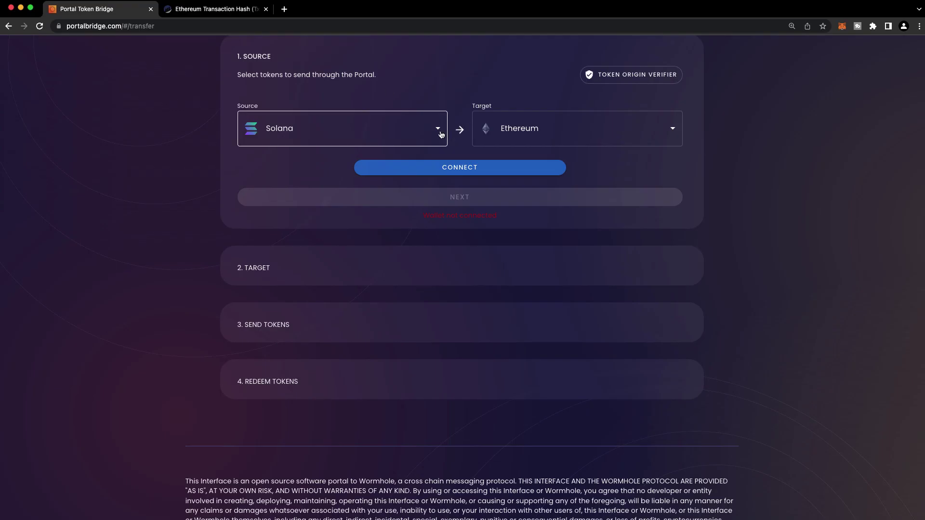
scroll(702, 265, "up", 5)
left_click(637, 245)
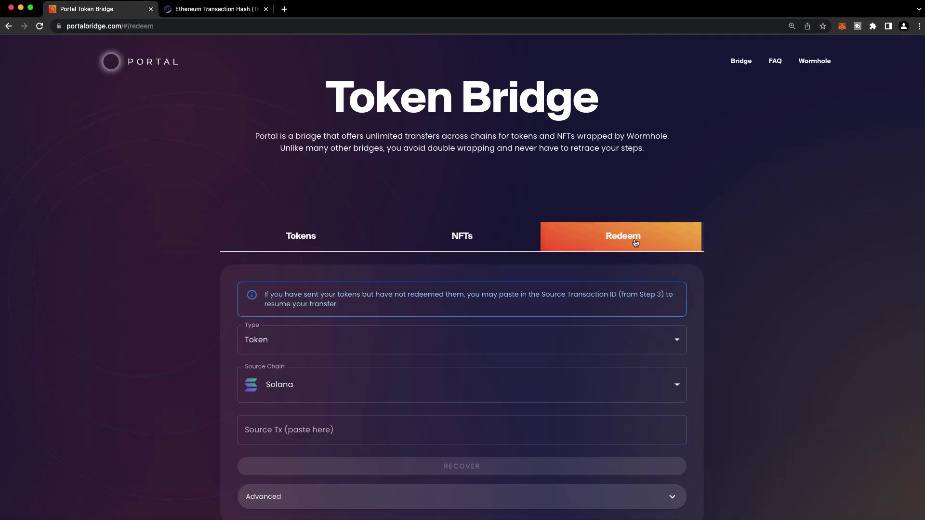
scroll(429, 324, "down", 1)
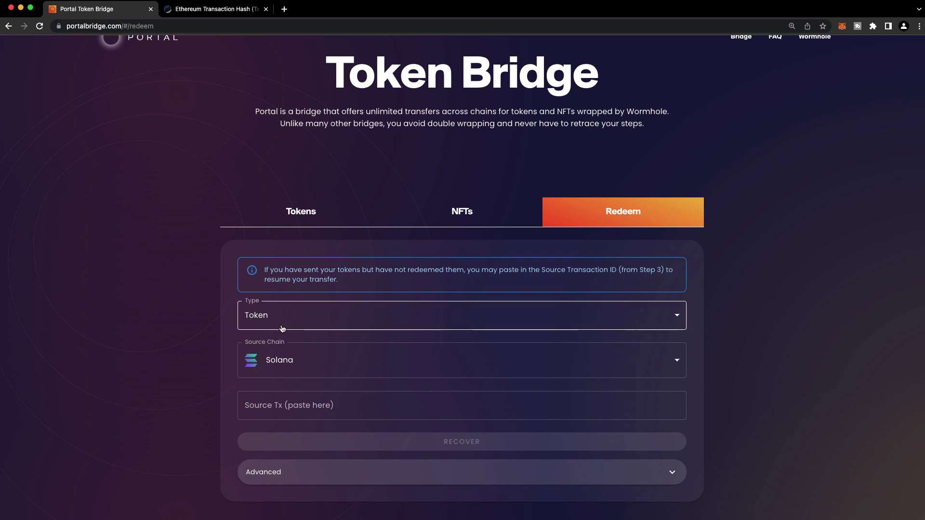
Choose Ethereum as the source chain and paste the copied hash into Source Tx
left_click(294, 362)
left_click(277, 197)
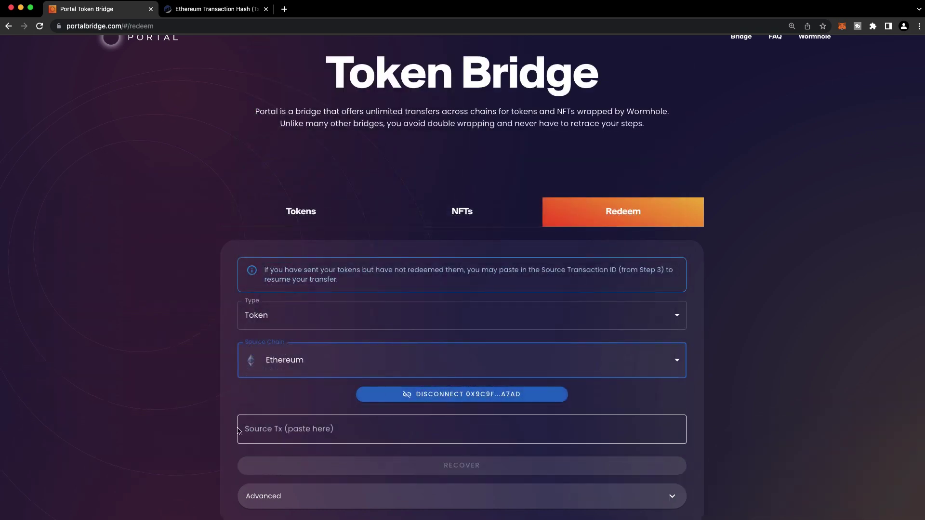
scroll(217, 419, "down", 1)
left_click(260, 408)
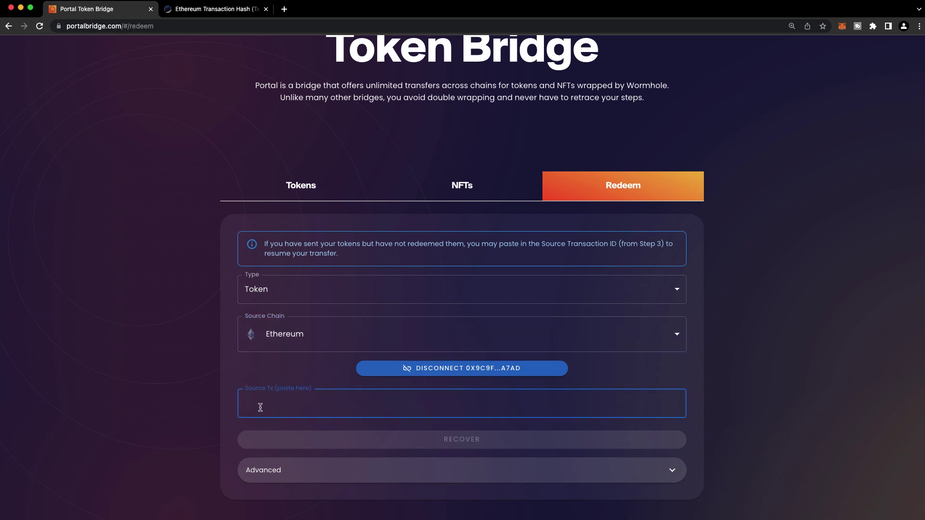
key("super+v")
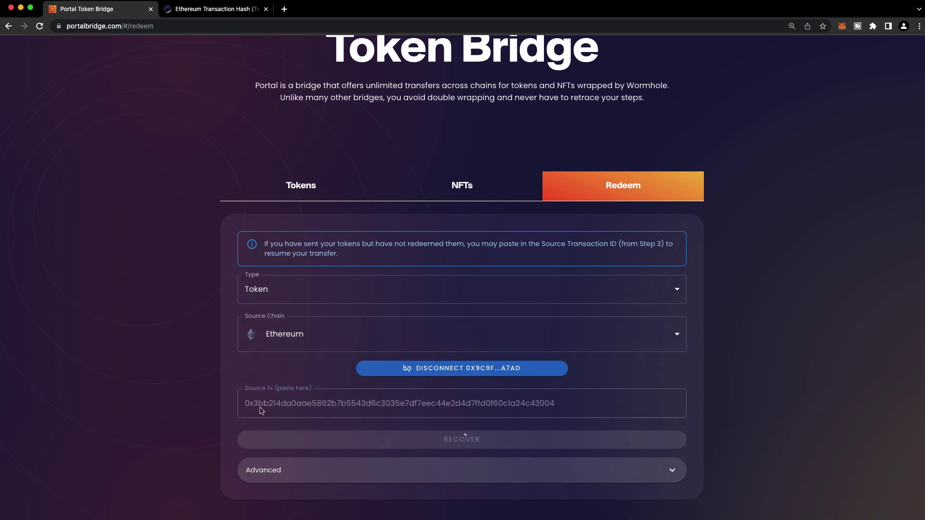